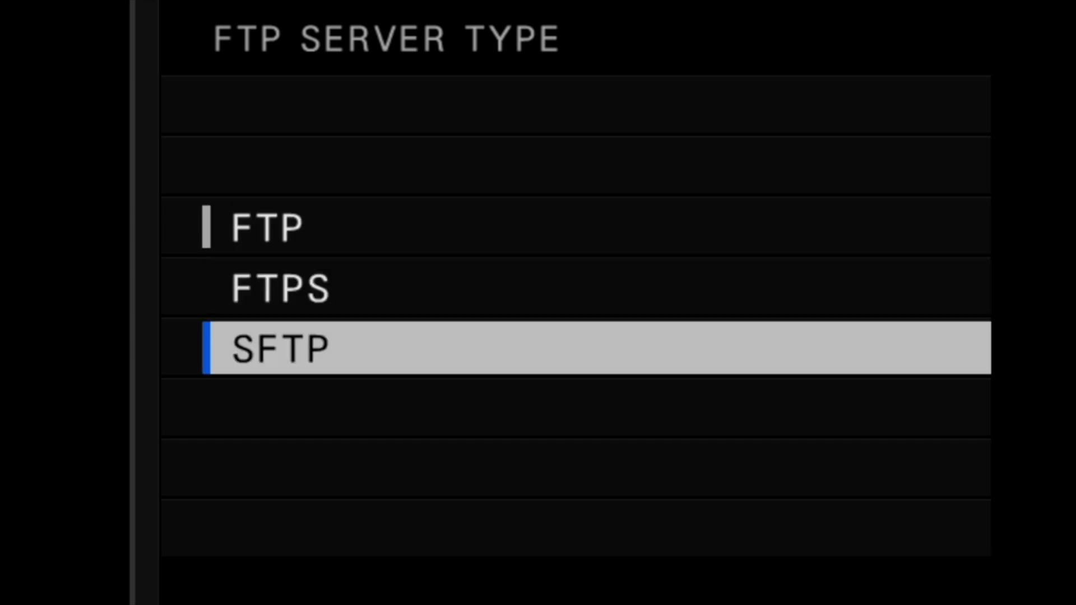
- Select FTPS as the FTP server type, then load the B:\CACERT.PEM root certificate under FTP optional settings
key(Up)
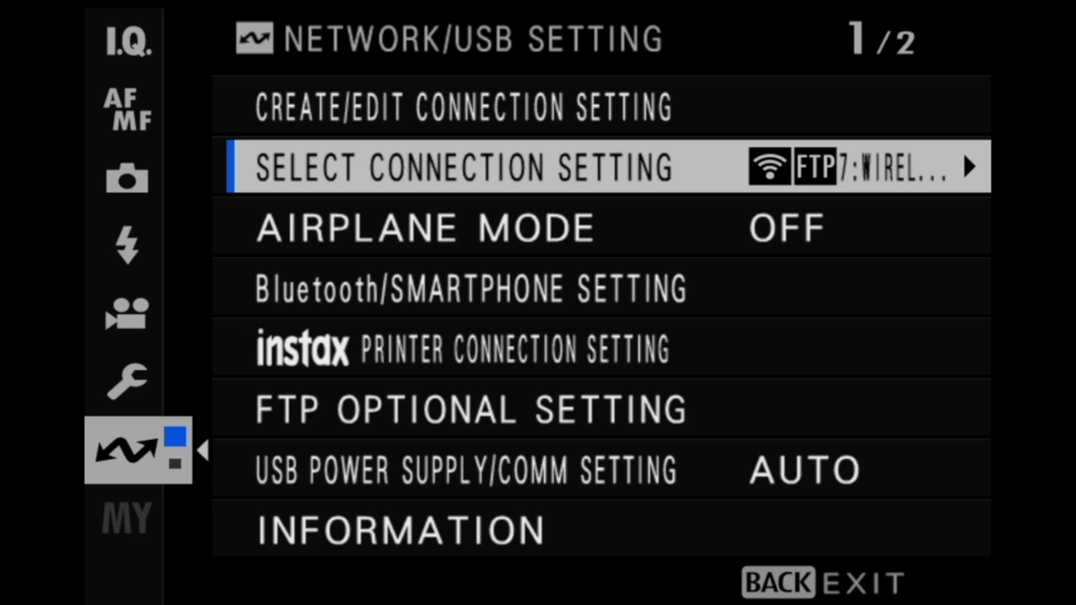
key(Down)
key(Down)
key(Down)
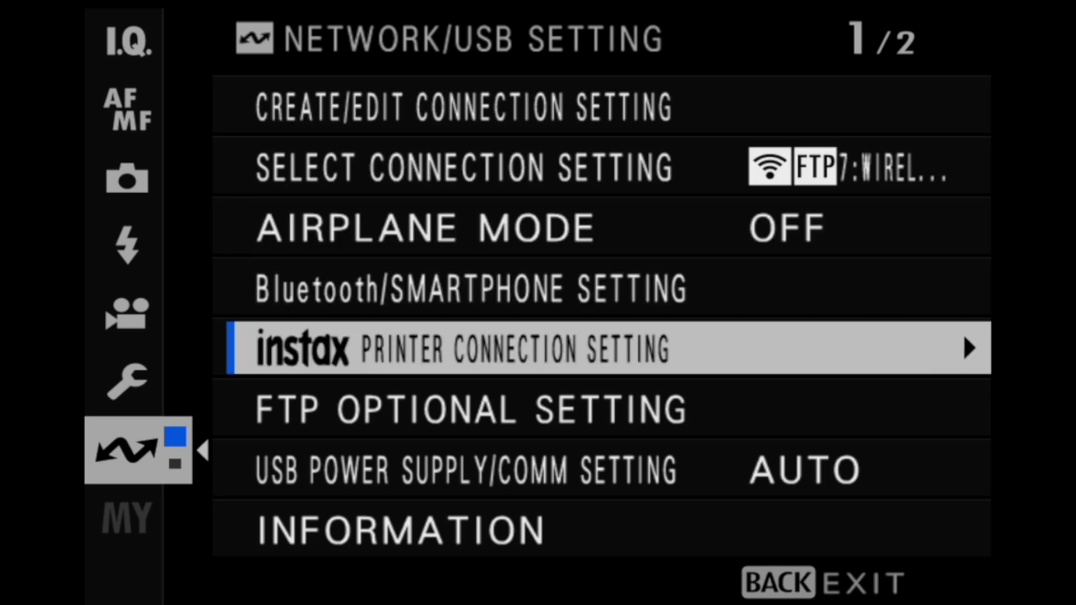
key(Down)
key(Right)
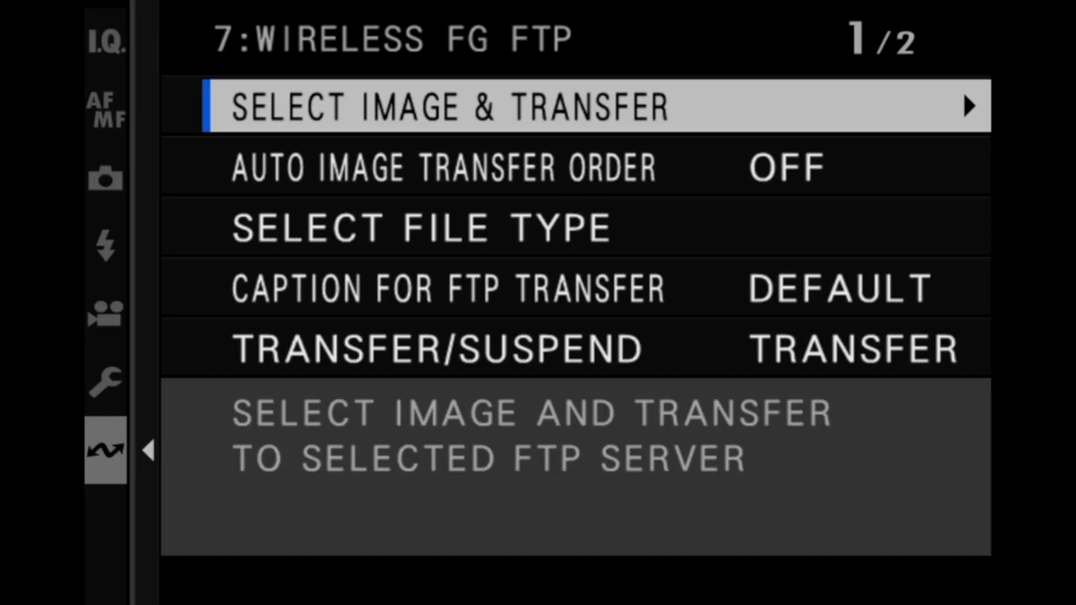
key(Down)
key(Down)
key(Down)
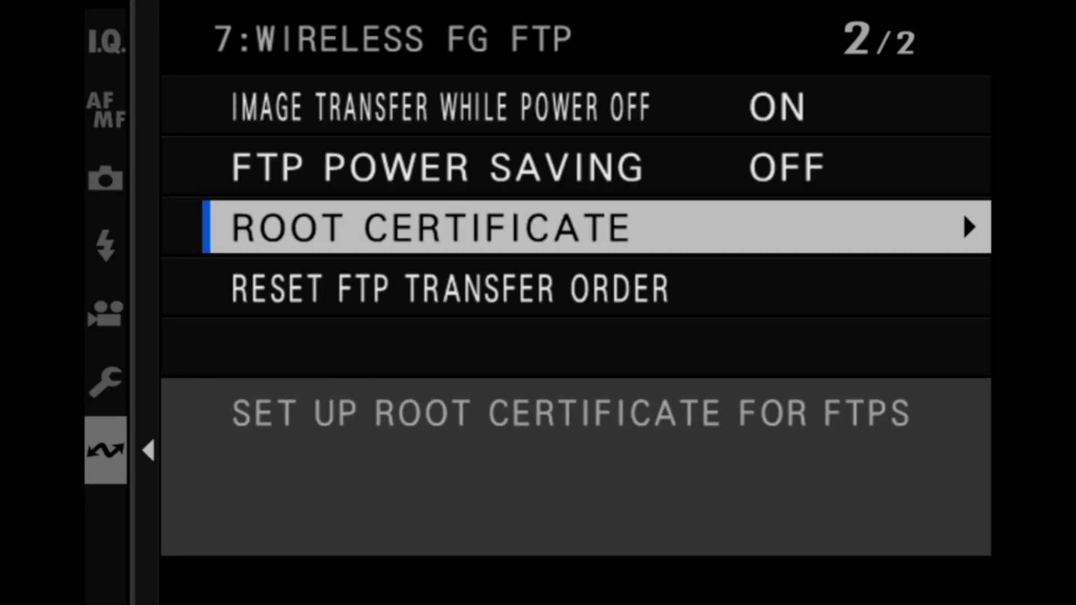
key(Right)
key(Right)
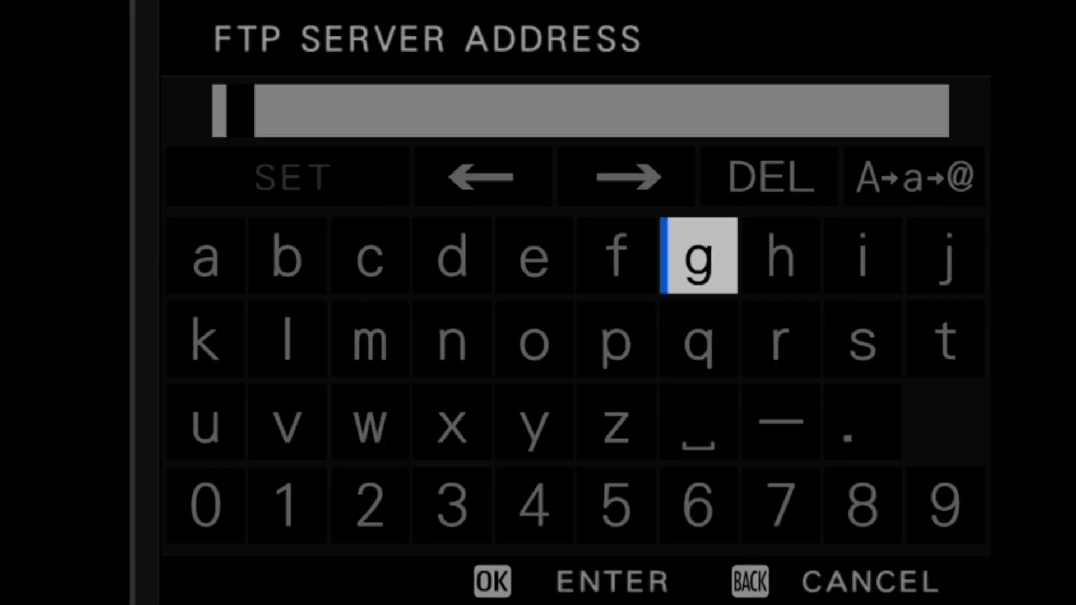
- Enter server address example.fulm.co with port 21, proxy disabled and passive mode enabled
text(example.fu)
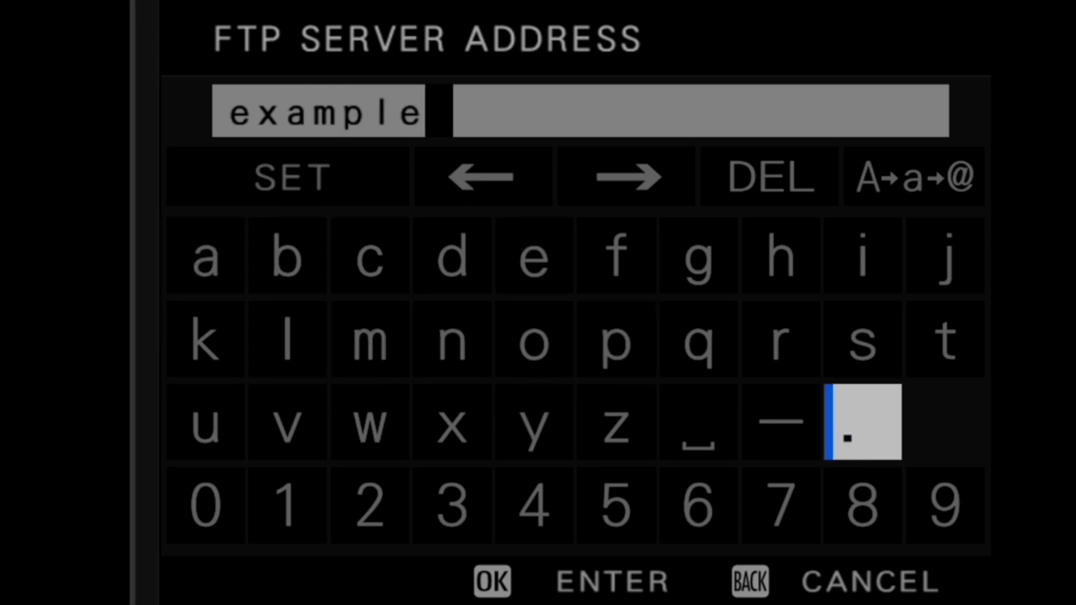
text(jifilm)
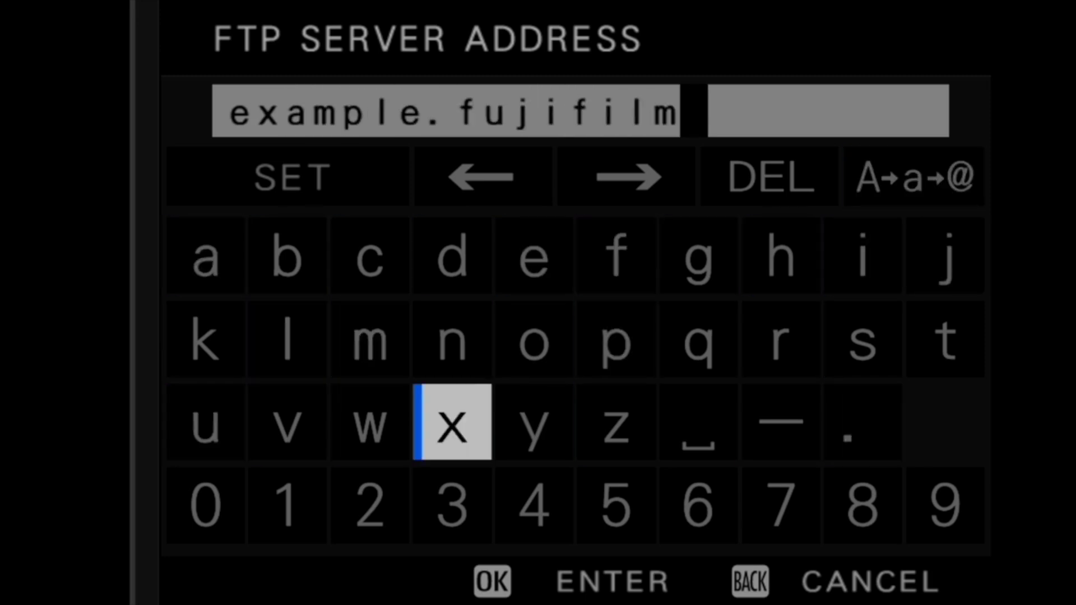
text(.co21)
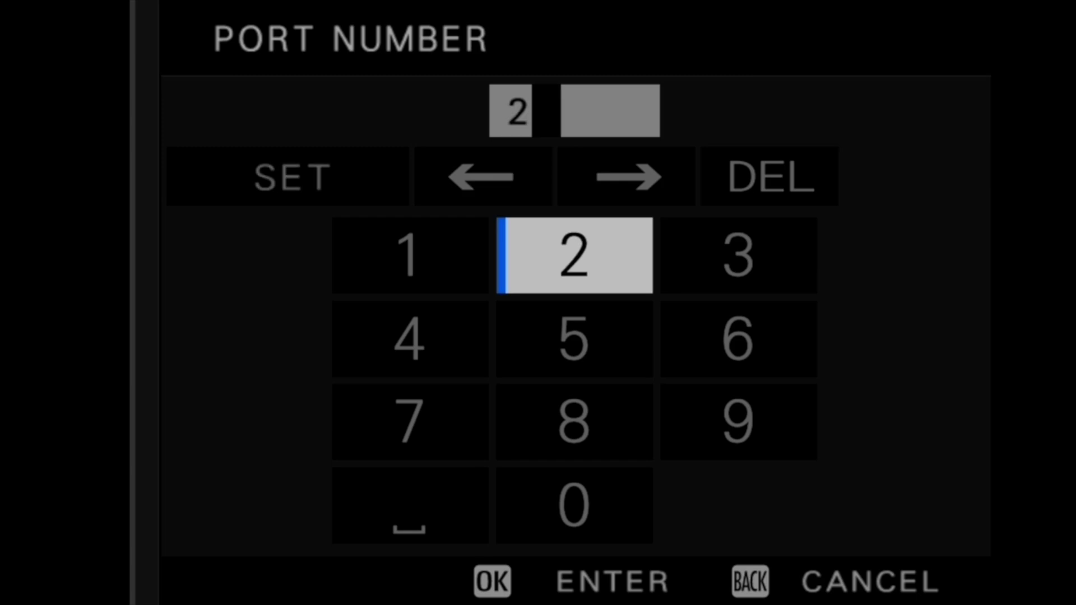
key(Up)
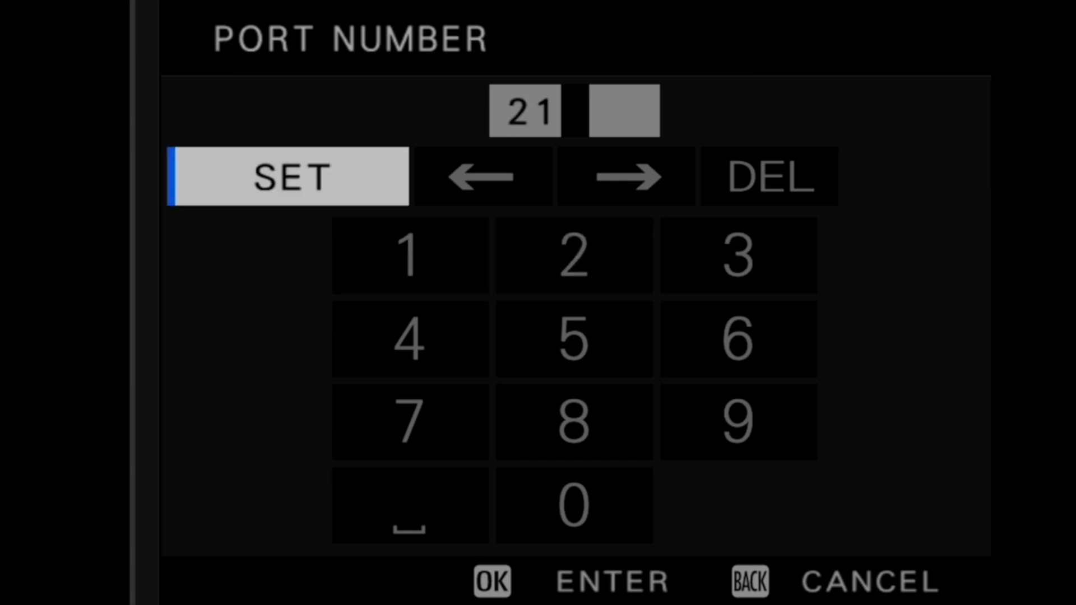
key(Return)
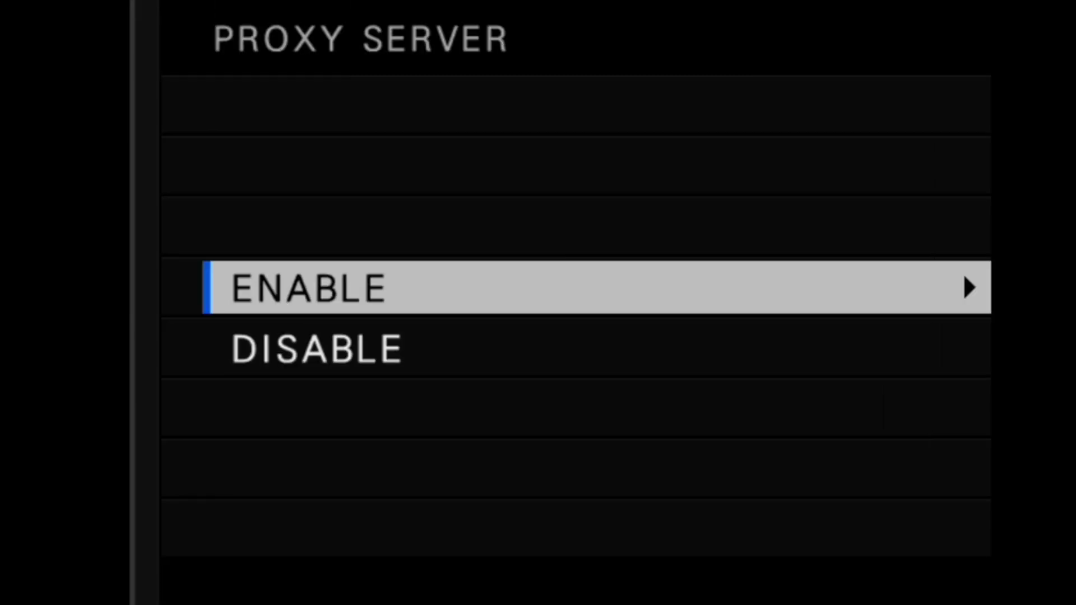
key(Down)
key(Return)
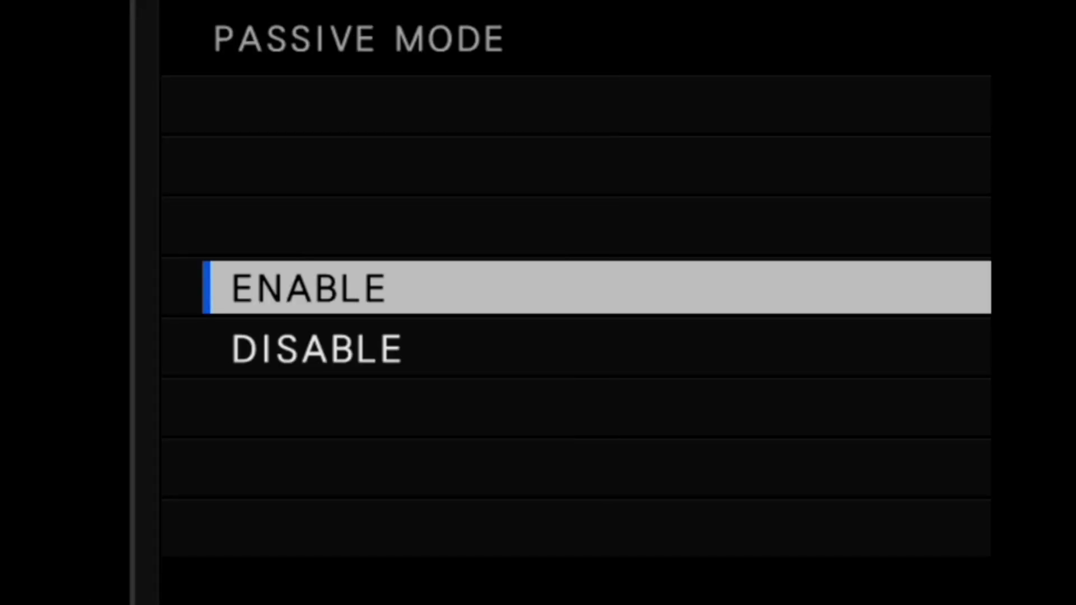
key(Return)
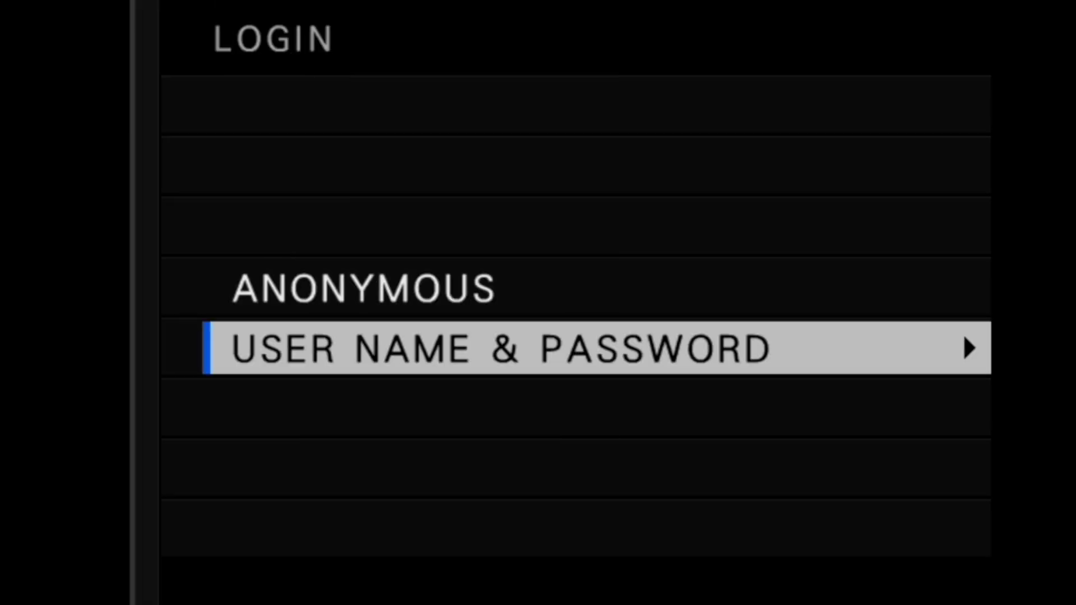
- Choose user name and password login, then enter the account's user name and password
key(Return)
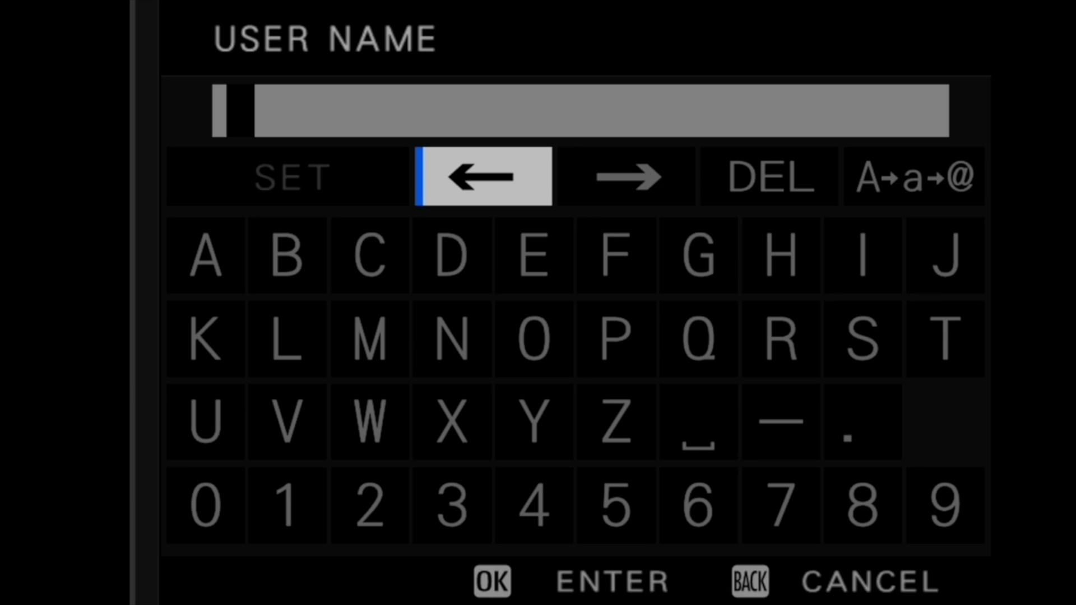
text(FGF)
key(Return)
text(***D)
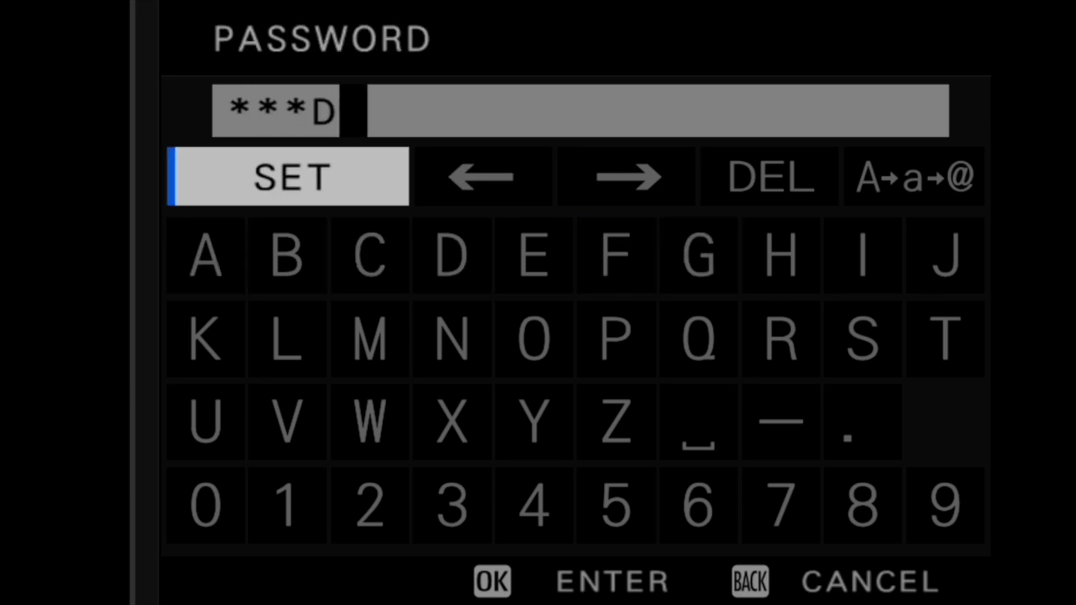
key(Return)
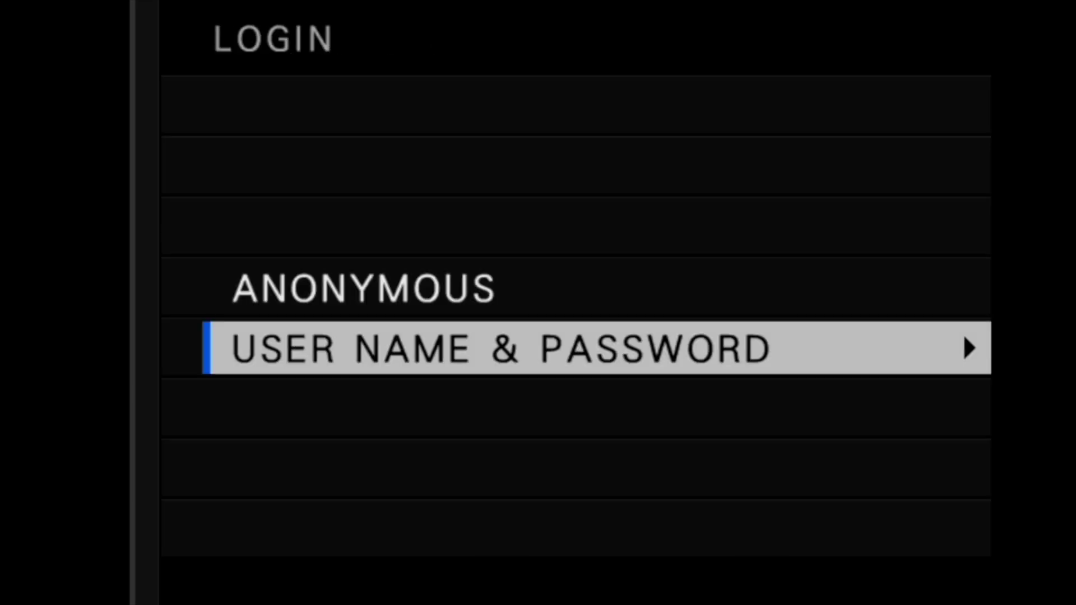
- Look at the anonymous login alternative on the LOGIN screen
key(Up)
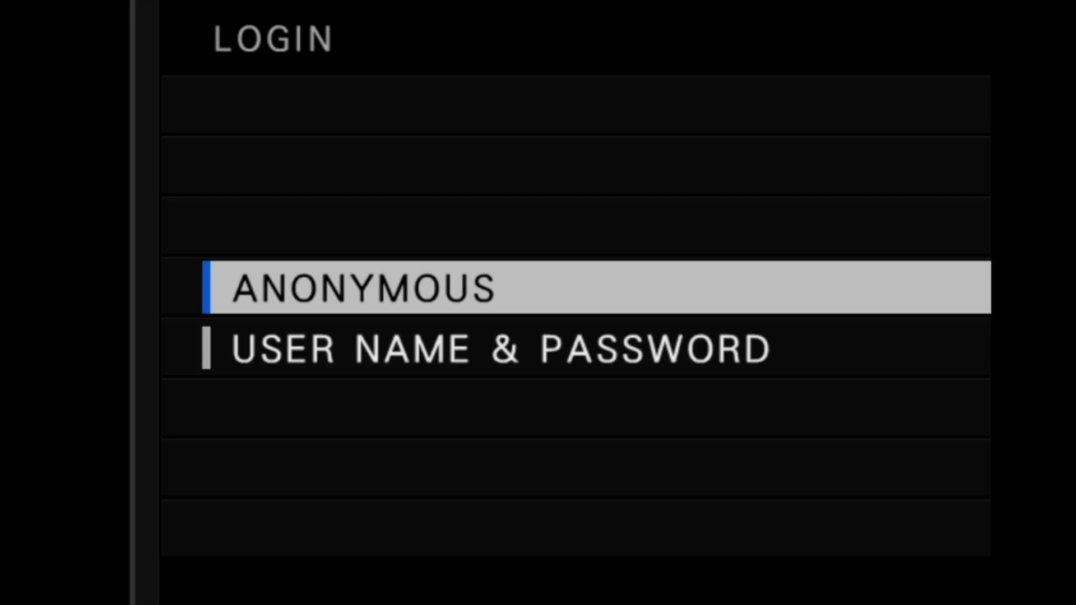